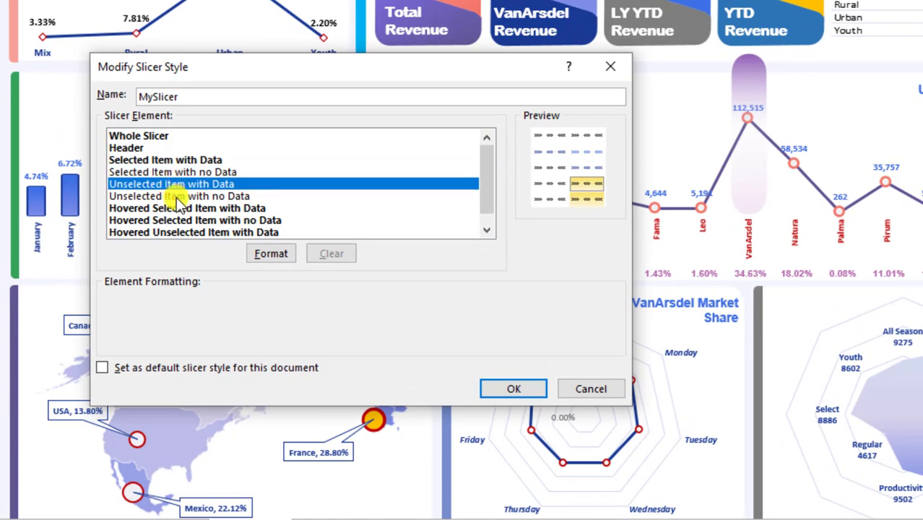
# Format the remaining slicer elements, including the unselected item, and save the MySlicer style.
pyautogui.click(184, 220)
pyautogui.click(192, 208)
pyautogui.click(198, 232)
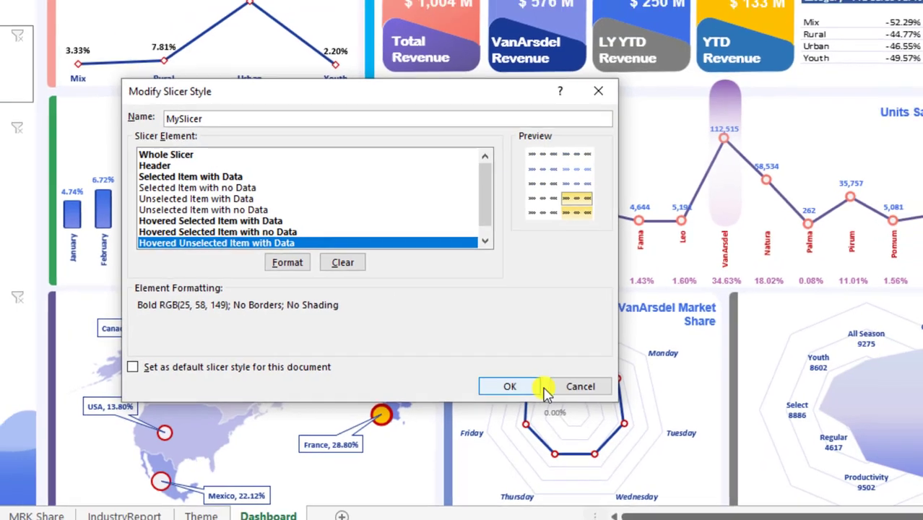
pyautogui.click(514, 389)
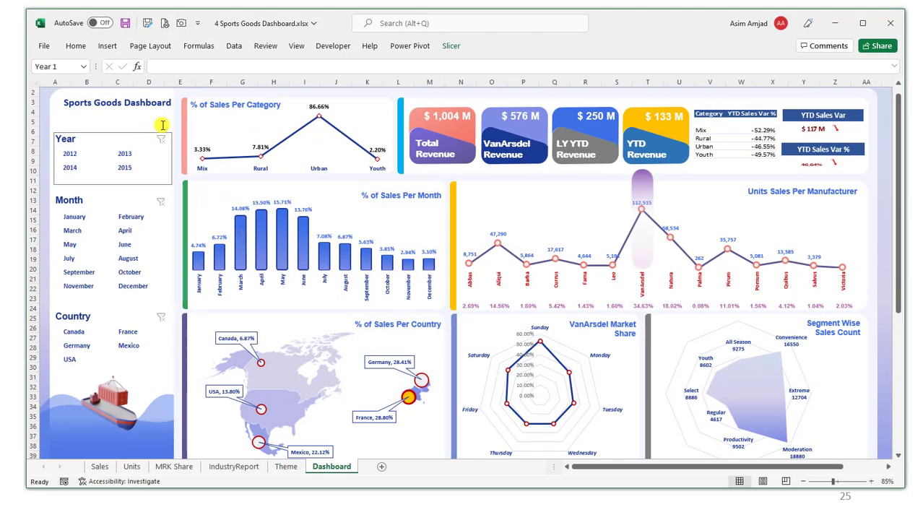
# Delete the small shape beside the Year title and filter the dashboard to 2013.
pyautogui.click(152, 140)
pyautogui.click(146, 144)
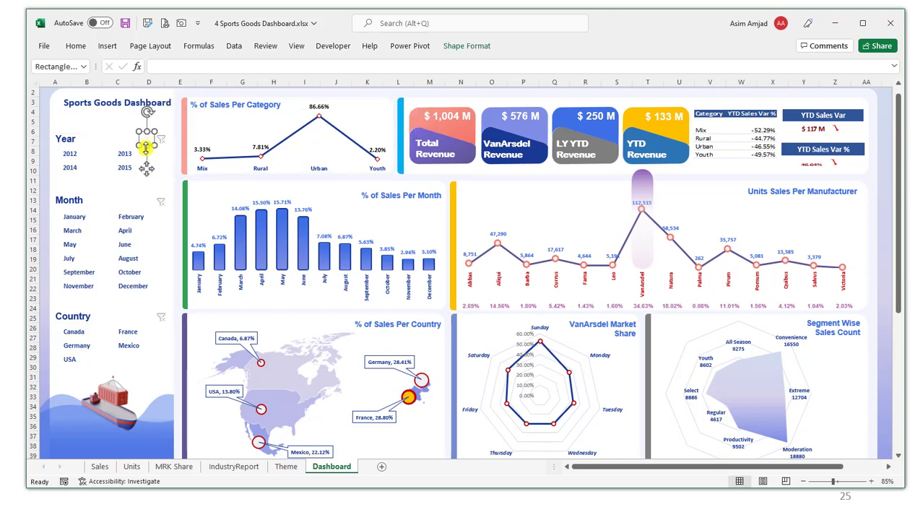
pyautogui.press('Delete')
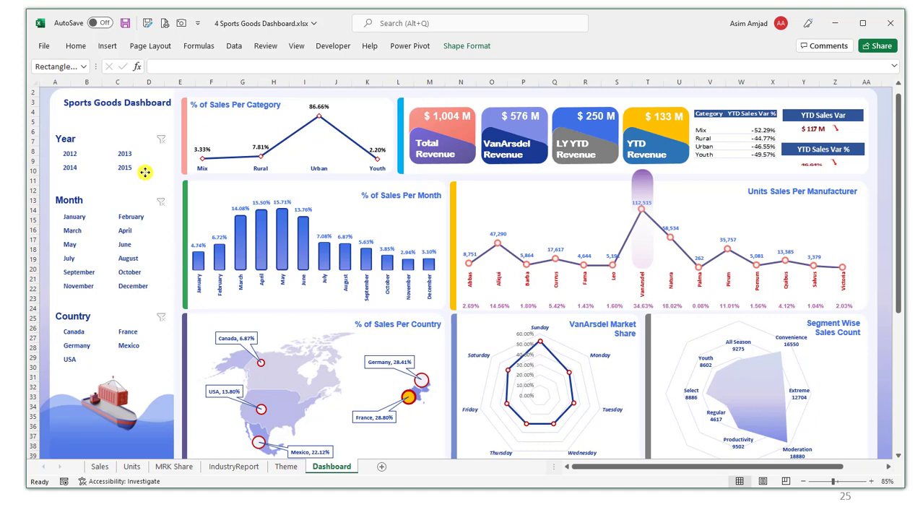
pyautogui.click(146, 172)
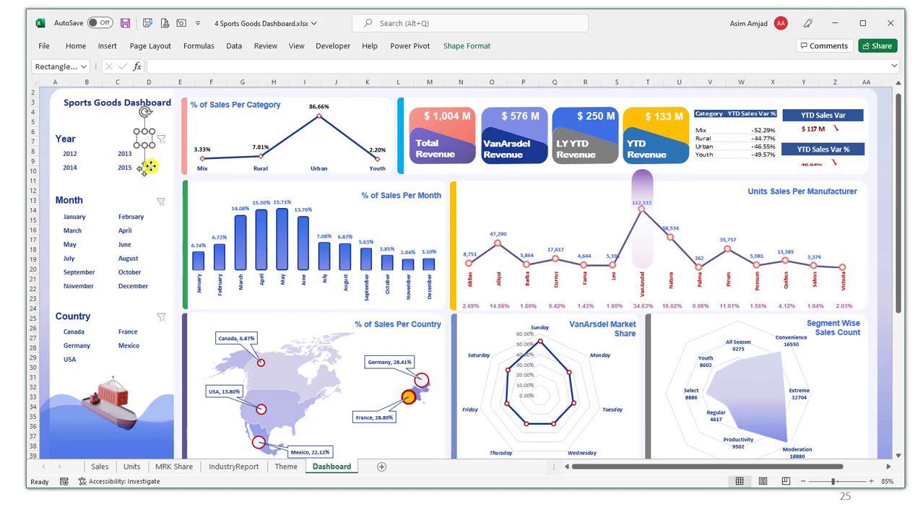
pyautogui.click(81, 159)
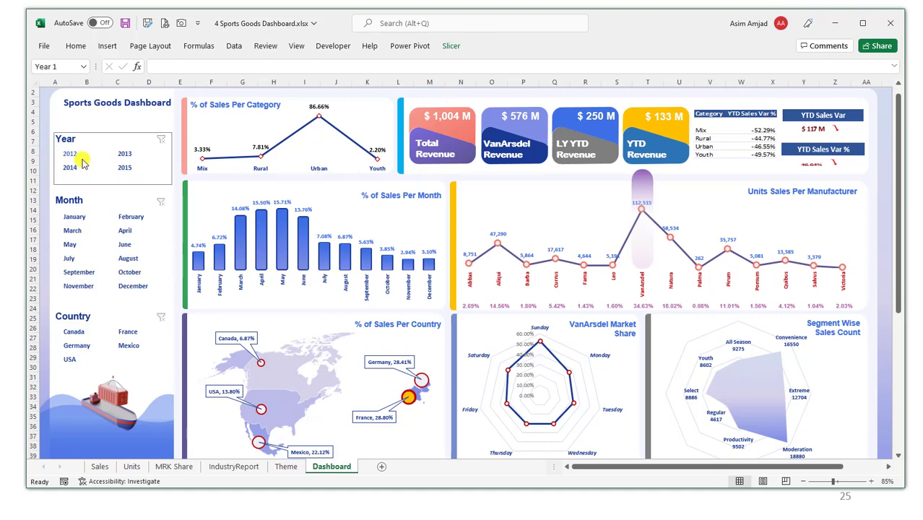
pyautogui.click(122, 154)
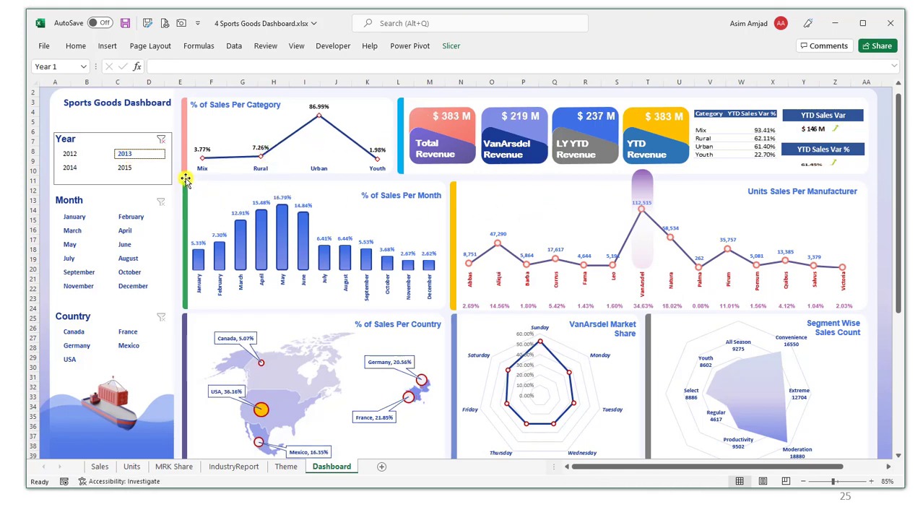
pyautogui.click(185, 175)
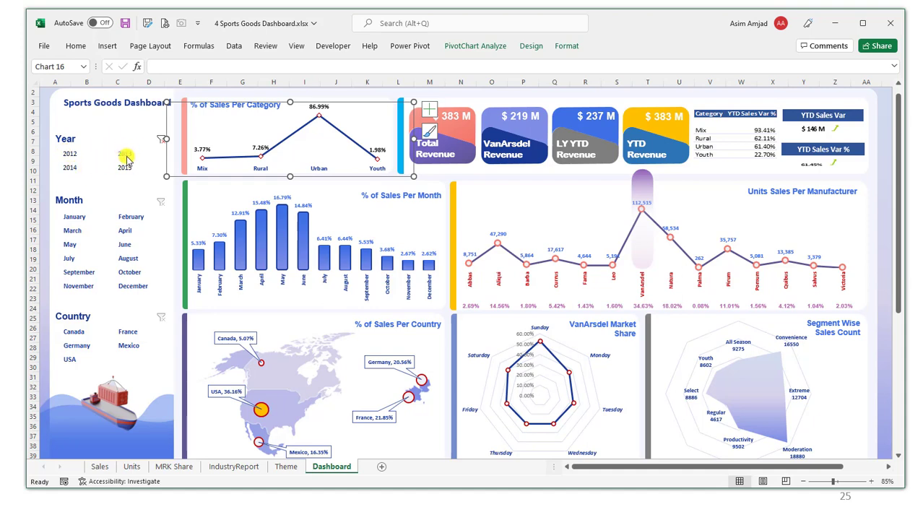
# Filter the slicers to France and Germany, months May, June and August, and year 2014.
pyautogui.click(129, 334)
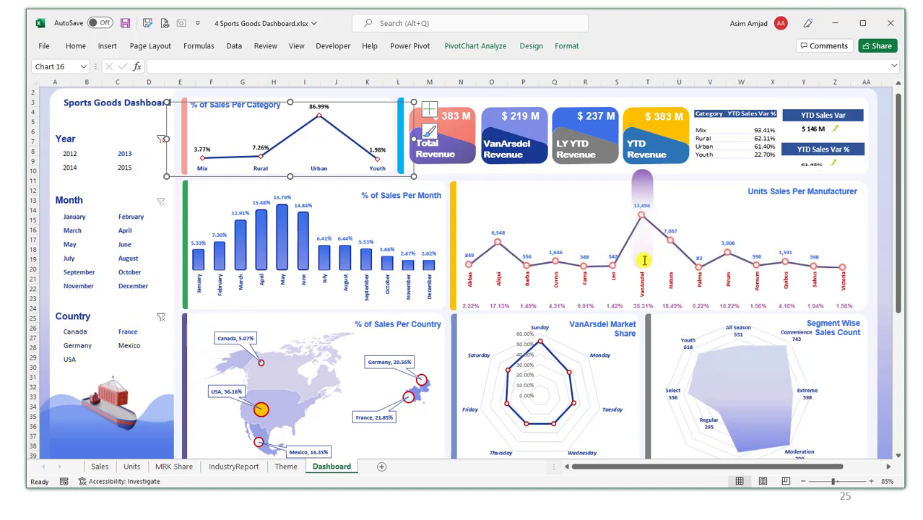
pyautogui.click(75, 261)
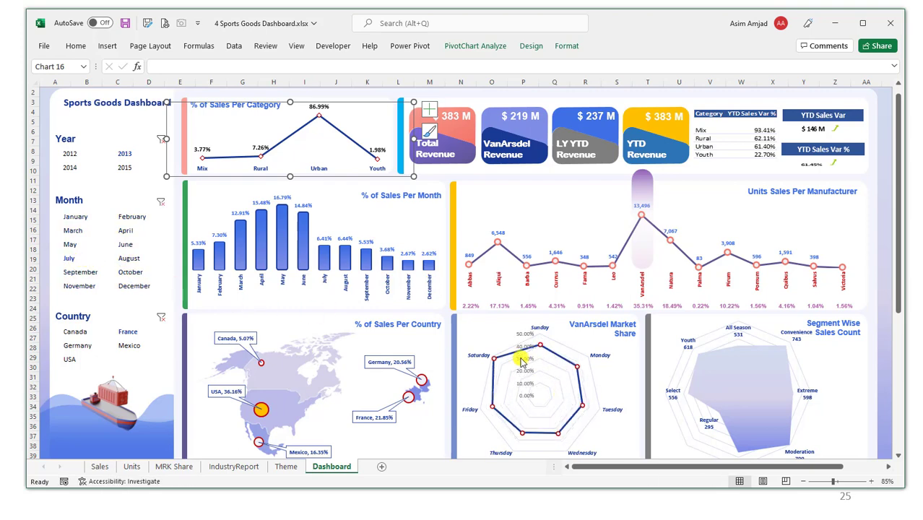
pyautogui.click(129, 258)
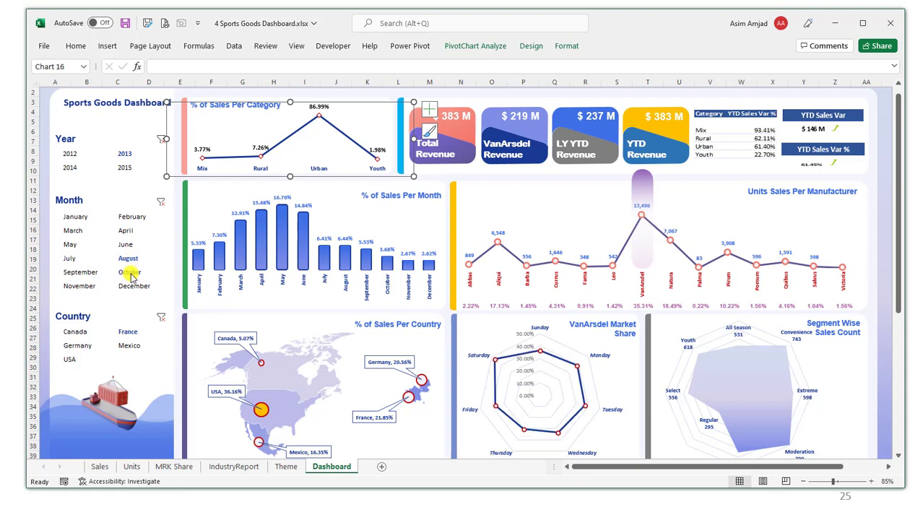
pyautogui.keyDown('ctrl'); pyautogui.click(124, 246); pyautogui.keyUp('ctrl')
pyautogui.keyDown('ctrl'); pyautogui.click(70, 246); pyautogui.keyUp('ctrl')
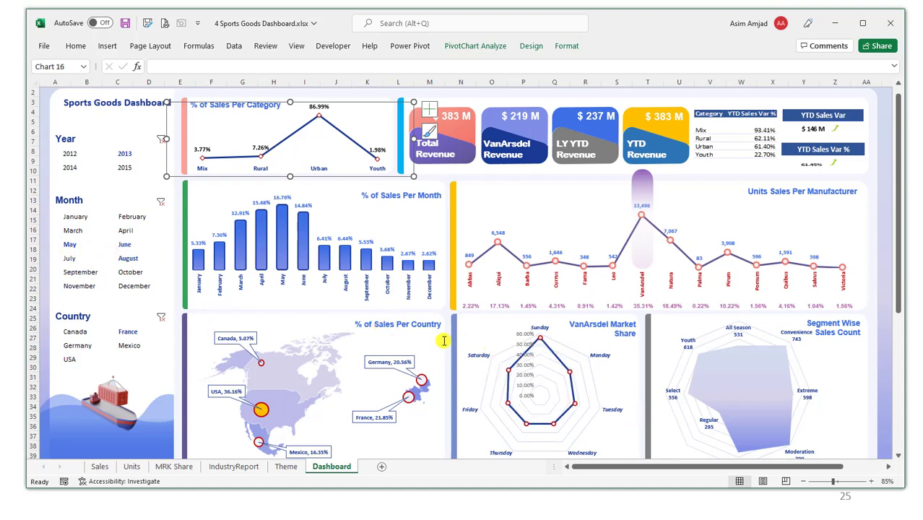
pyautogui.keyDown('ctrl'); pyautogui.click(130, 272); pyautogui.keyUp('ctrl')
pyautogui.keyDown('ctrl'); pyautogui.click(76, 346); pyautogui.keyUp('ctrl')
pyautogui.keyDown('ctrl'); pyautogui.click(70, 167); pyautogui.keyUp('ctrl')
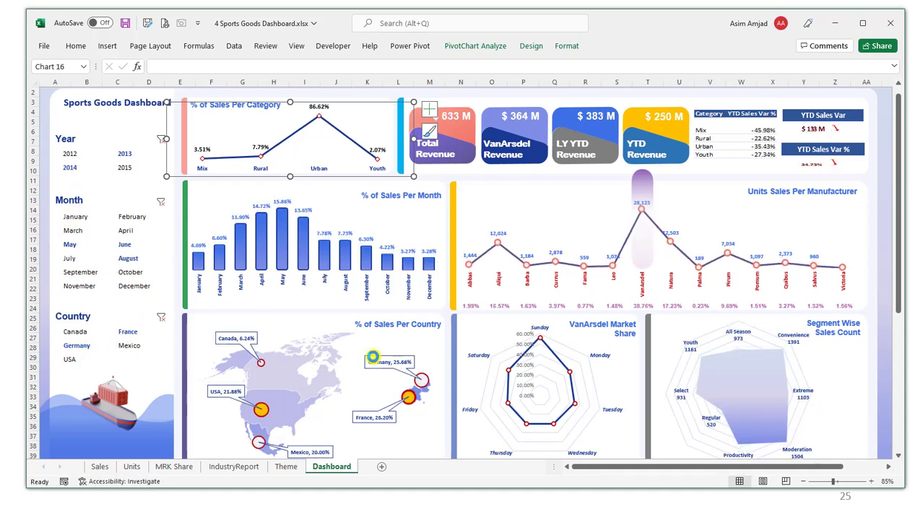
# Select the dashboard's background shapes, then minimize Excel to reveal the presentation.
pyautogui.click(459, 437)
pyautogui.click(397, 96)
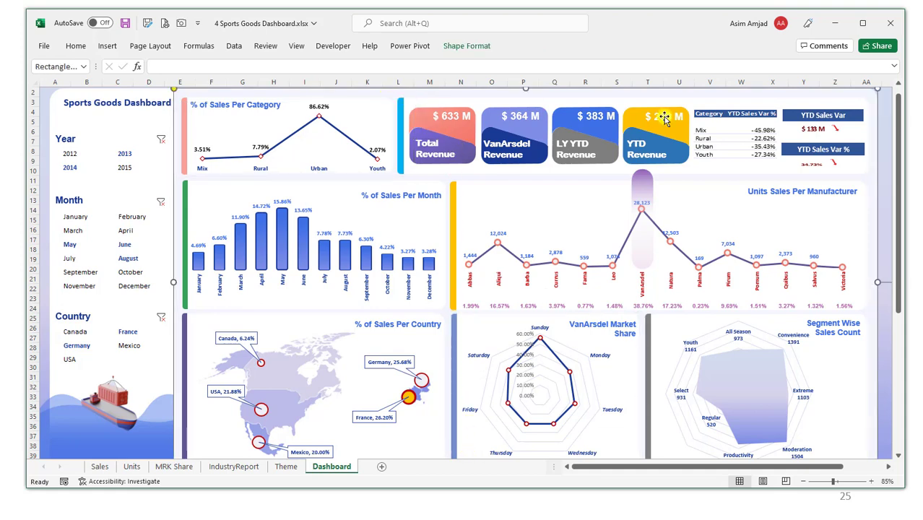
pyautogui.click(835, 25)
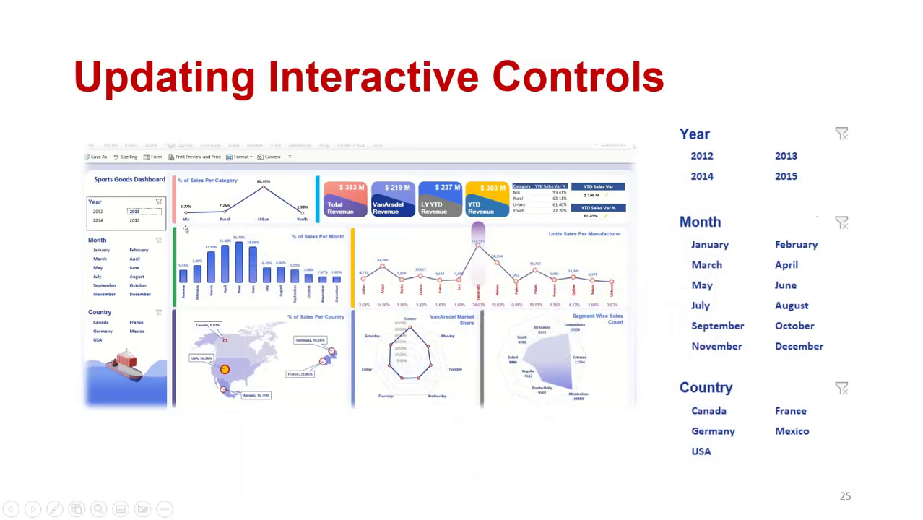
# Advance the slideshow to the 'Sharing Your Dashboard' slide.
pyautogui.press('Right')
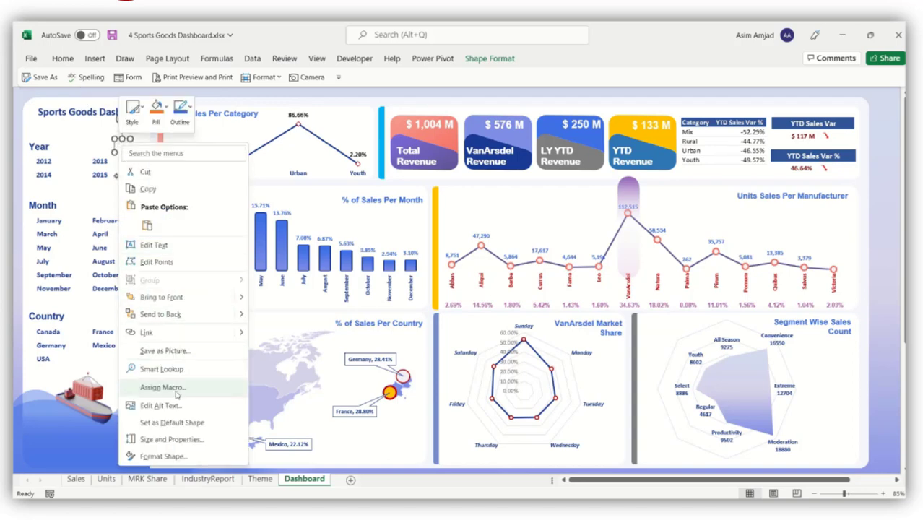
# Select every dashboard object and set it Locked under Size & Properties > Properties.
pyautogui.click(163, 455)
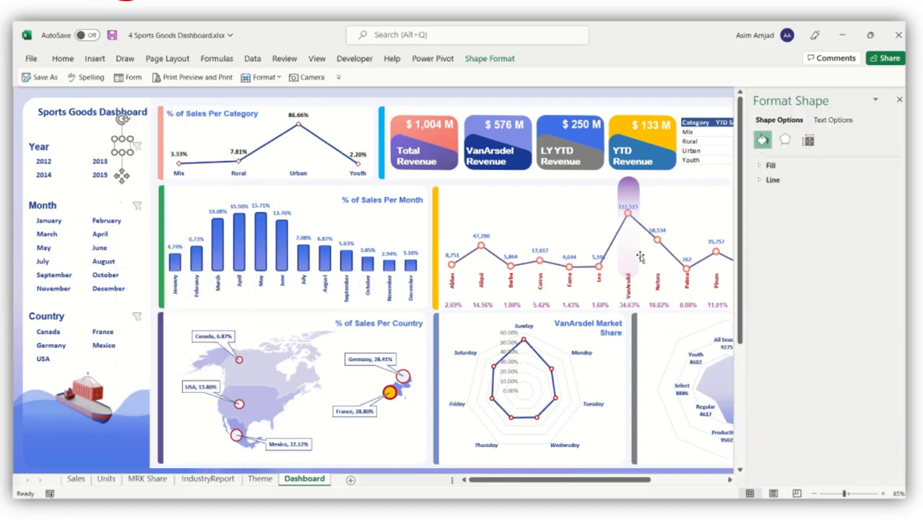
pyautogui.click(640, 257)
pyautogui.click(627, 333)
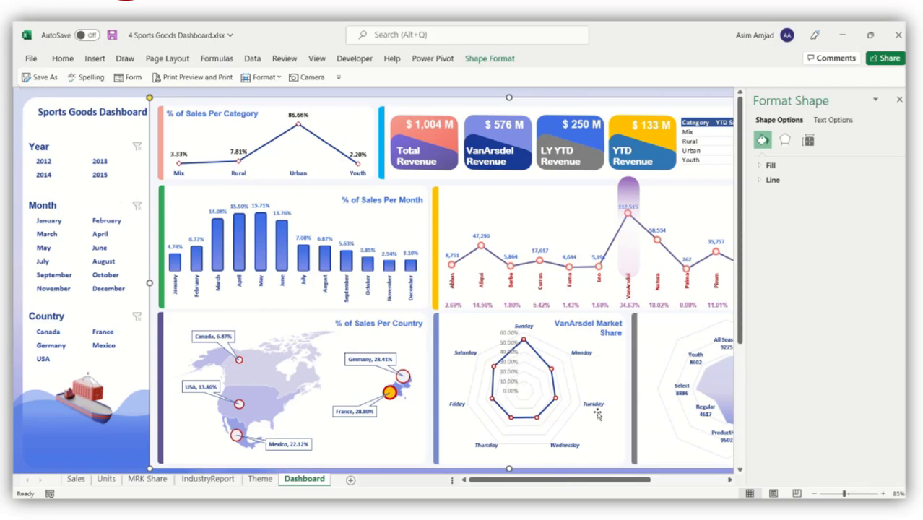
pyautogui.hotkey('ctrl', 'a')
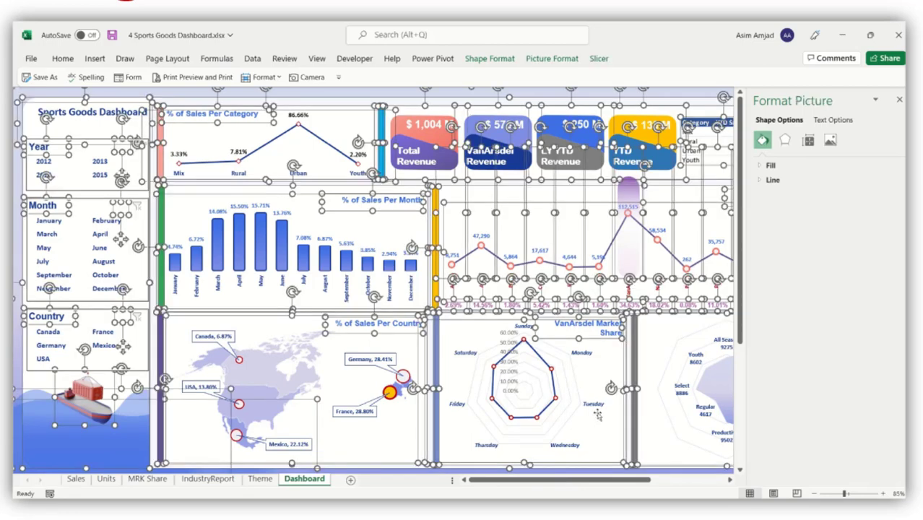
pyautogui.click(829, 141)
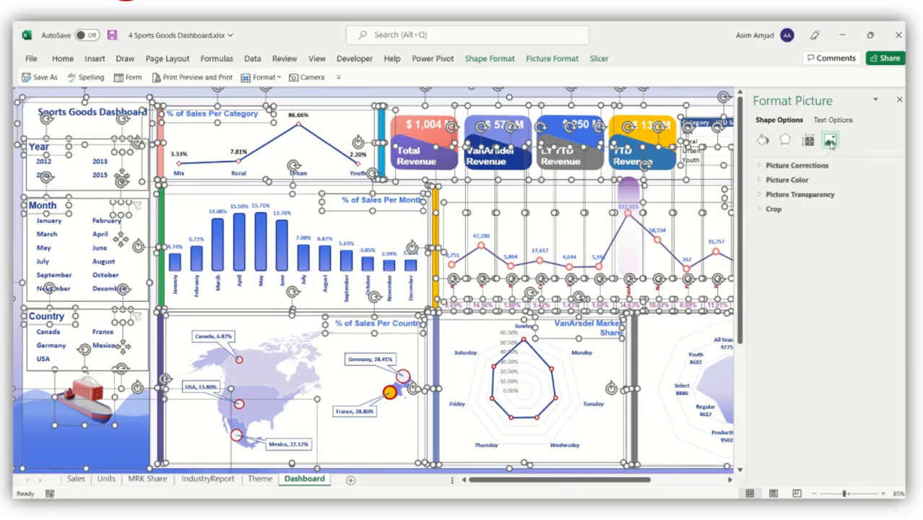
pyautogui.click(808, 140)
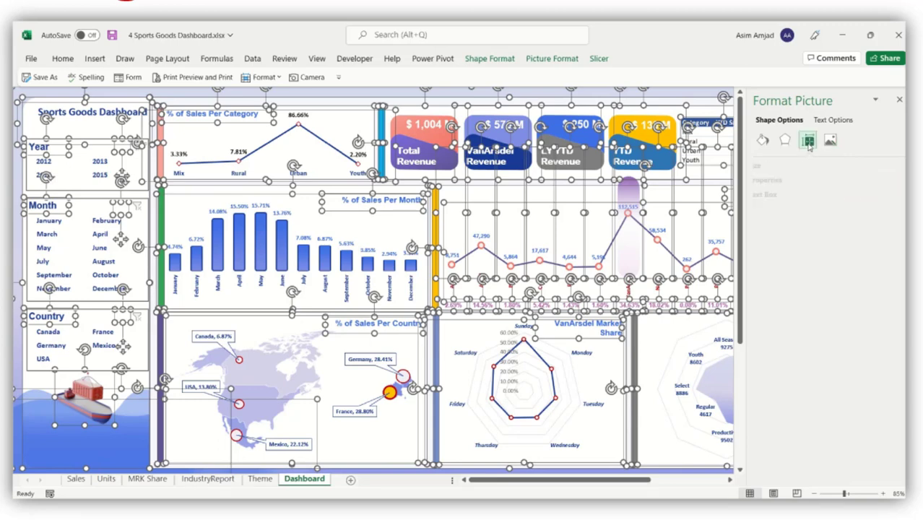
pyautogui.click(799, 180)
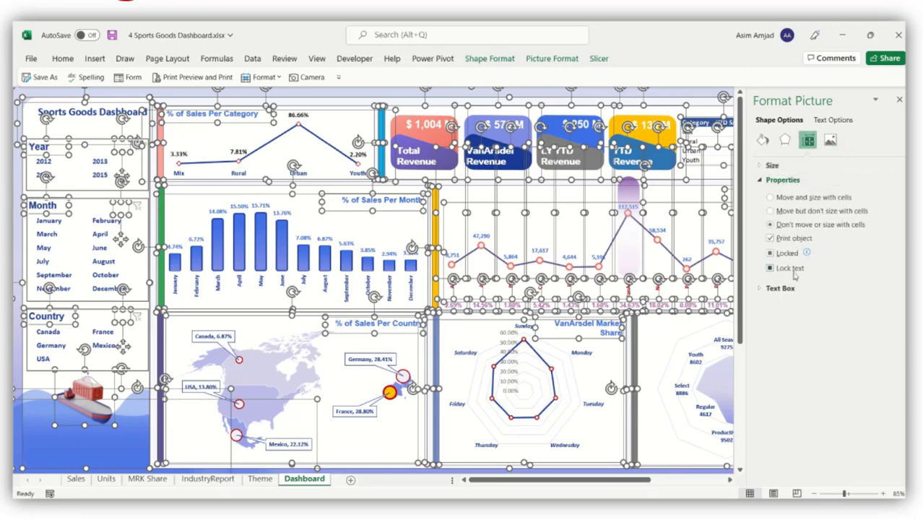
# Clear the multi-object selection and bring up the Year slicer's shortcut menu.
pyautogui.rightClick(63, 100)
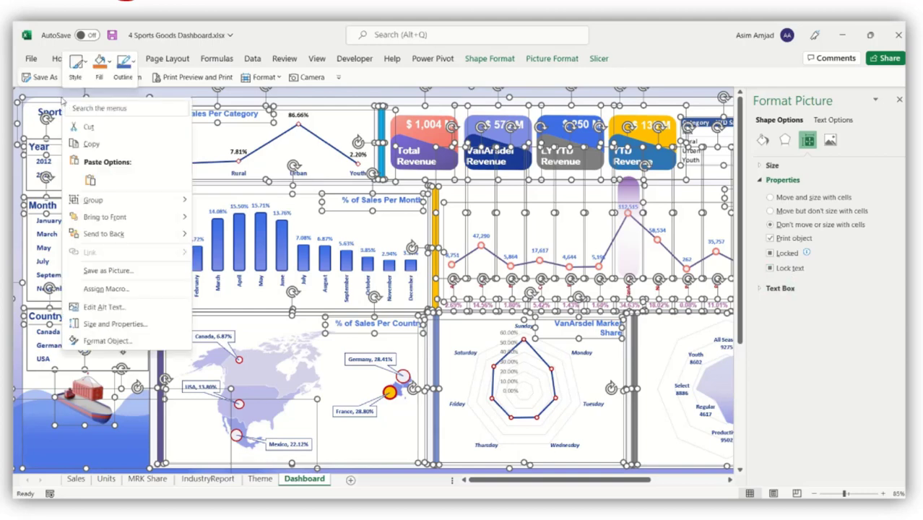
pyautogui.press('Escape')
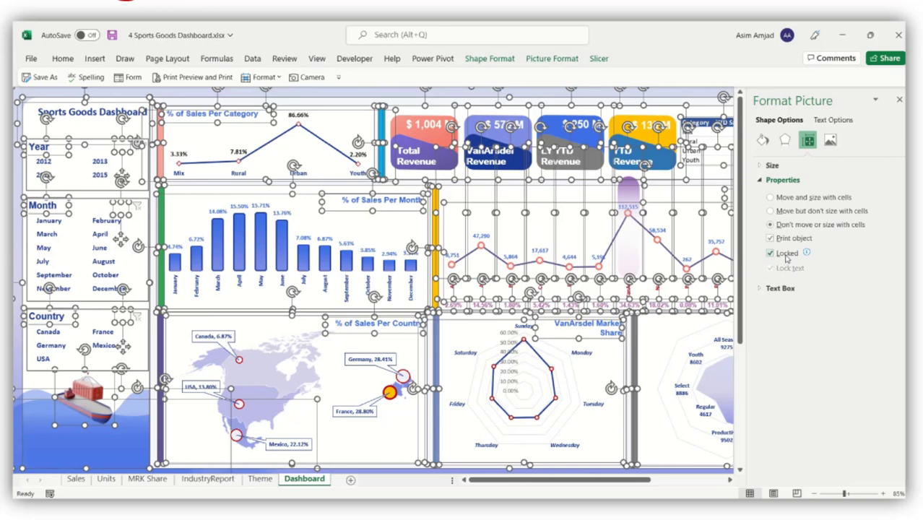
pyautogui.press('Escape')
pyautogui.rightClick(99, 177)
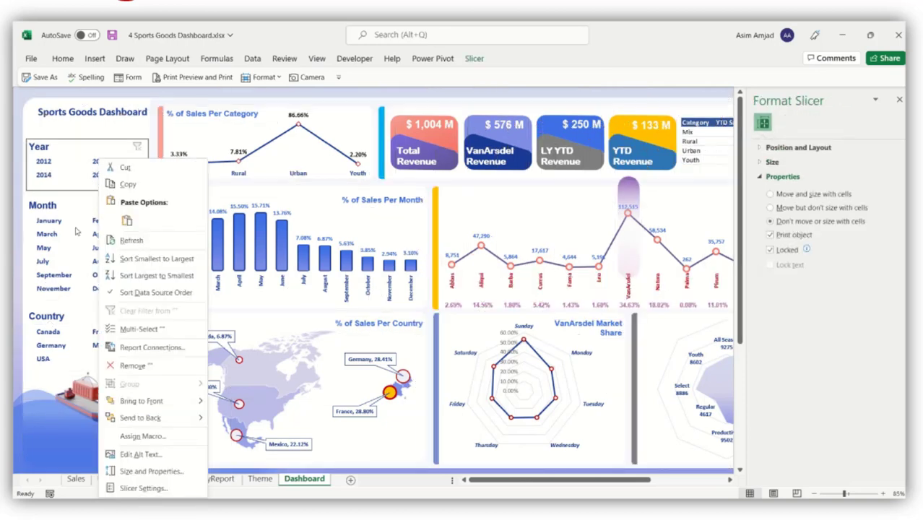
# Select the Year, Month and Country slicers and tick Disable resizing and moving.
pyautogui.keyDown('ctrl'); pyautogui.rightClick(65, 249); pyautogui.keyUp('ctrl')
pyautogui.keyDown('ctrl'); pyautogui.rightClick(47, 351); pyautogui.keyUp('ctrl')
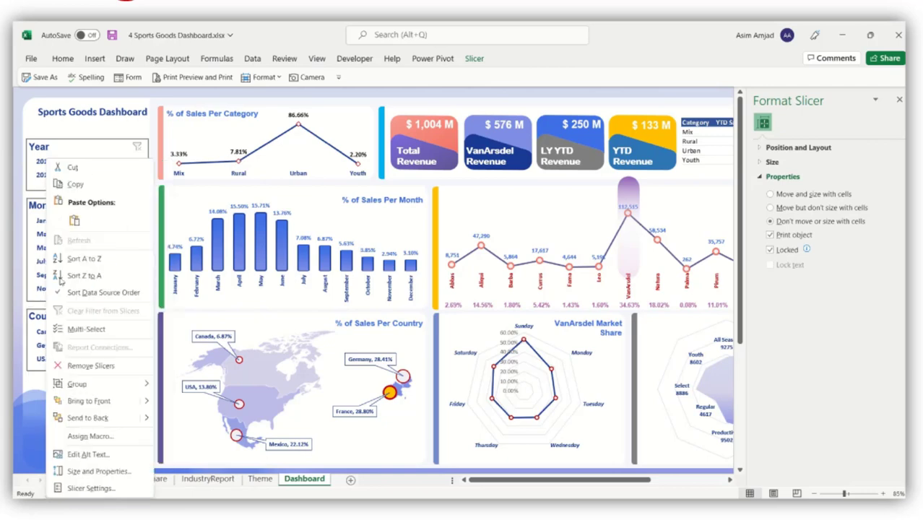
pyautogui.press('Escape')
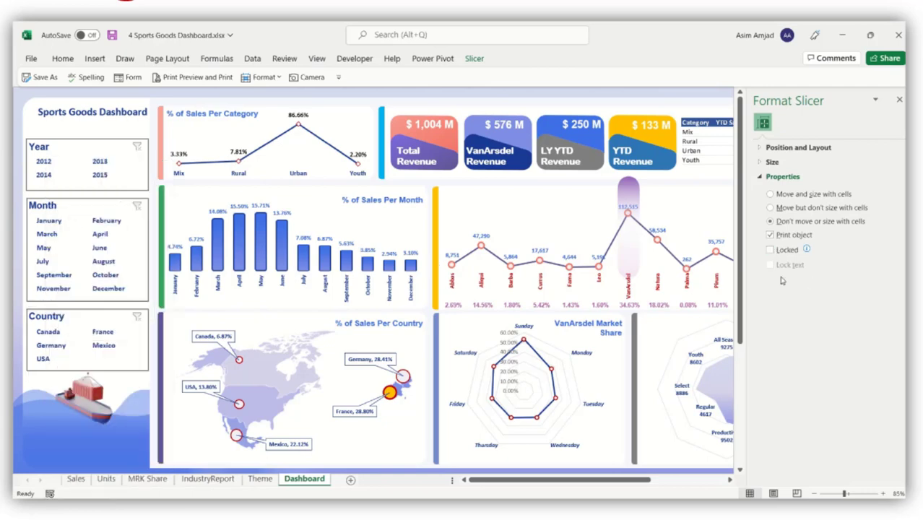
pyautogui.click(798, 148)
pyautogui.click(809, 204)
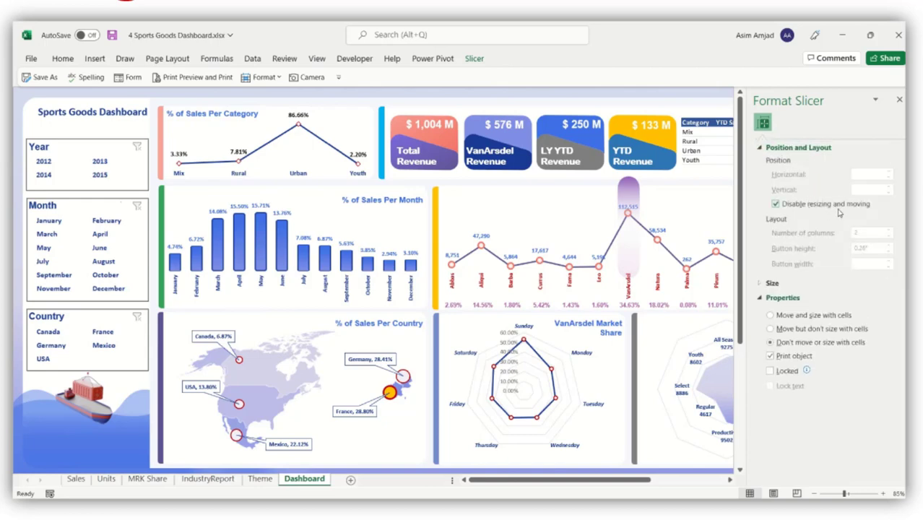
pyautogui.click(672, 97)
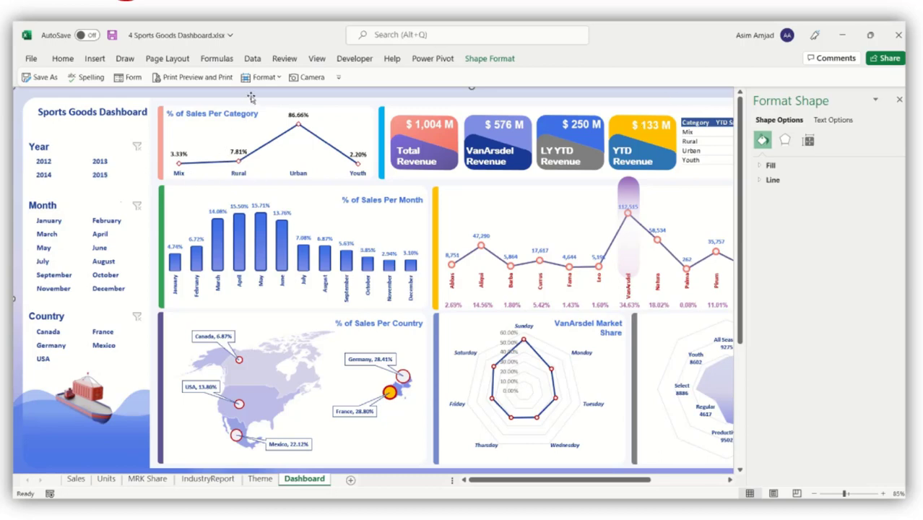
# Hide the Theme, IndustryReport, MRK Share, Units and Sales sheets together.
pyautogui.click(899, 99)
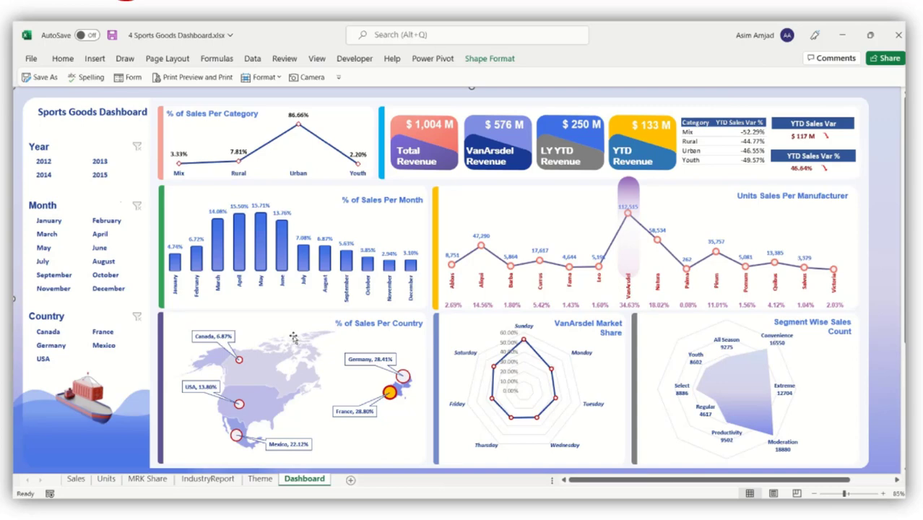
pyautogui.click(260, 479)
pyautogui.keyDown('ctrl'); pyautogui.click(207, 479); pyautogui.keyUp('ctrl')
pyautogui.keyDown('ctrl'); pyautogui.click(153, 479); pyautogui.keyUp('ctrl')
pyautogui.keyDown('ctrl'); pyautogui.click(106, 479); pyautogui.keyUp('ctrl')
pyautogui.keyDown('ctrl'); pyautogui.click(76, 478); pyautogui.keyUp('ctrl')
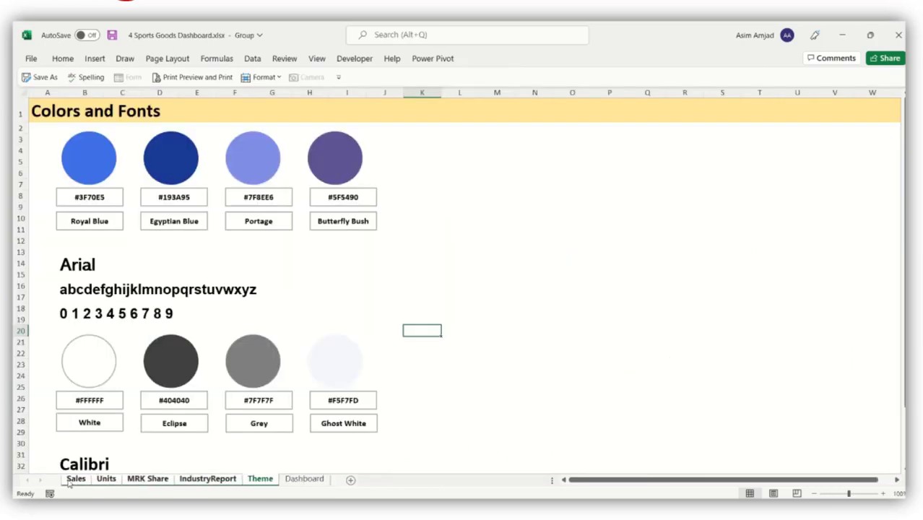
pyautogui.rightClick(76, 479)
pyautogui.click(100, 418)
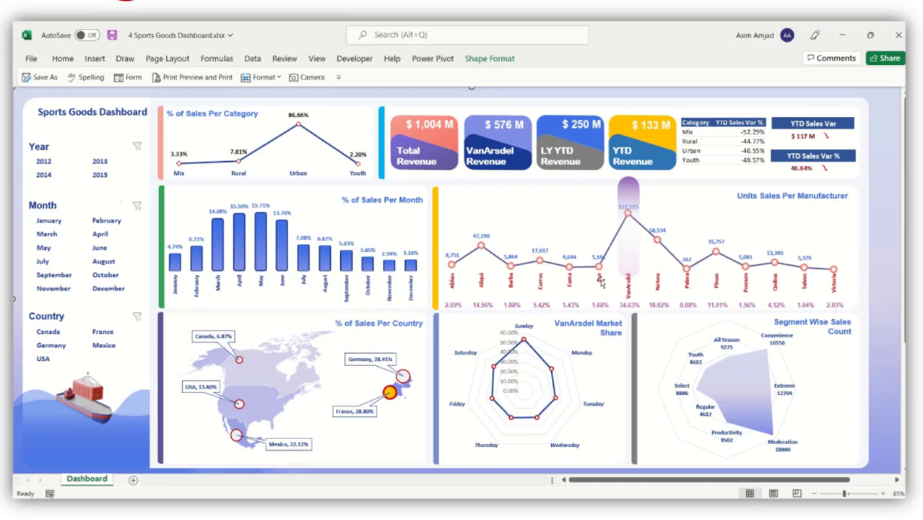
pyautogui.scroll(-1, 435, 312)
pyautogui.scroll(1, 434, 312)
# Show the headings and hide every row from 46 down to the last row.
pyautogui.click(318, 61)
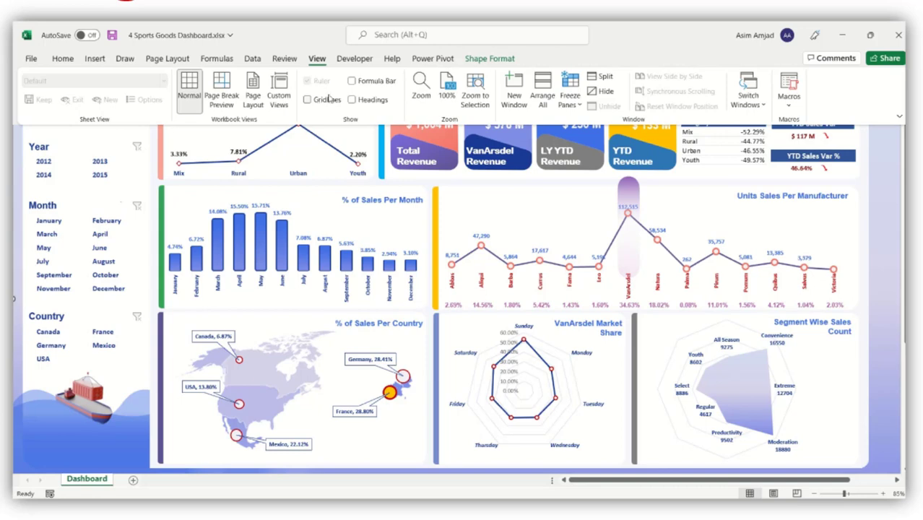
pyautogui.click(352, 100)
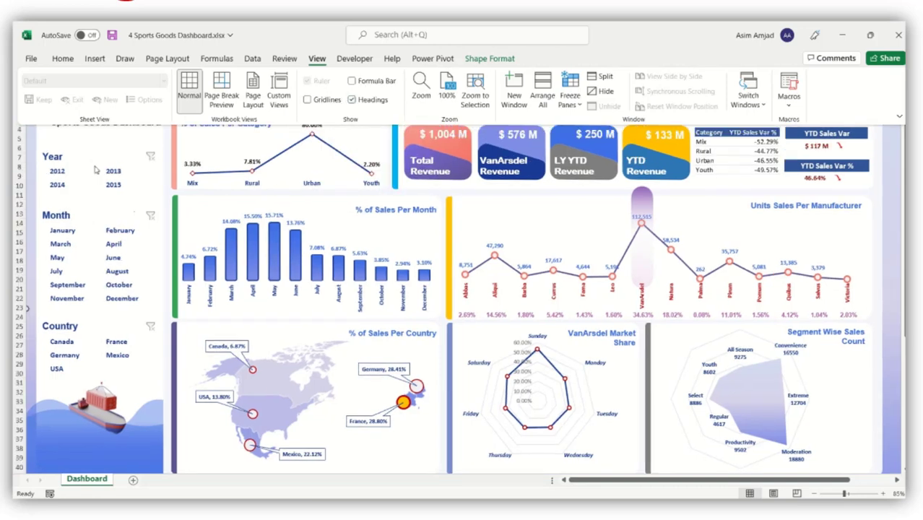
pyautogui.click(72, 184)
pyautogui.scroll(-5, 36, 193)
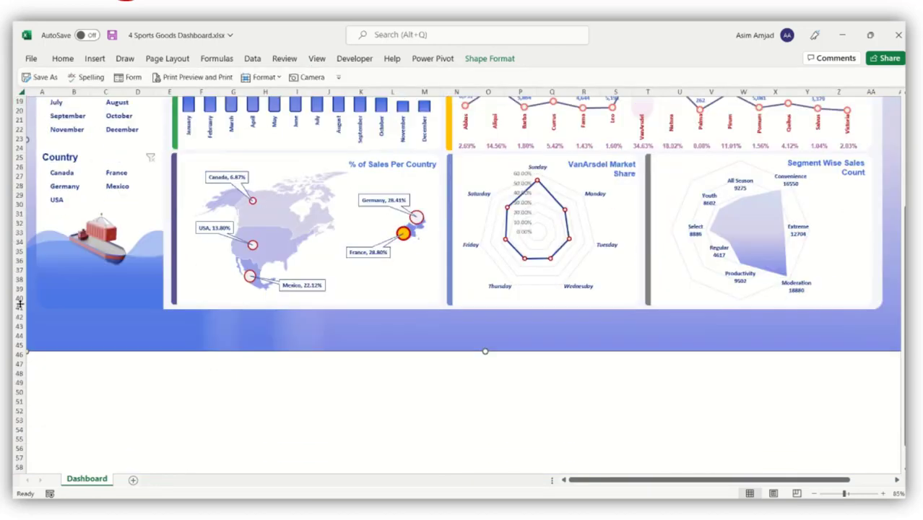
pyautogui.moveTo(17, 354); pyautogui.dragTo(13, 377)
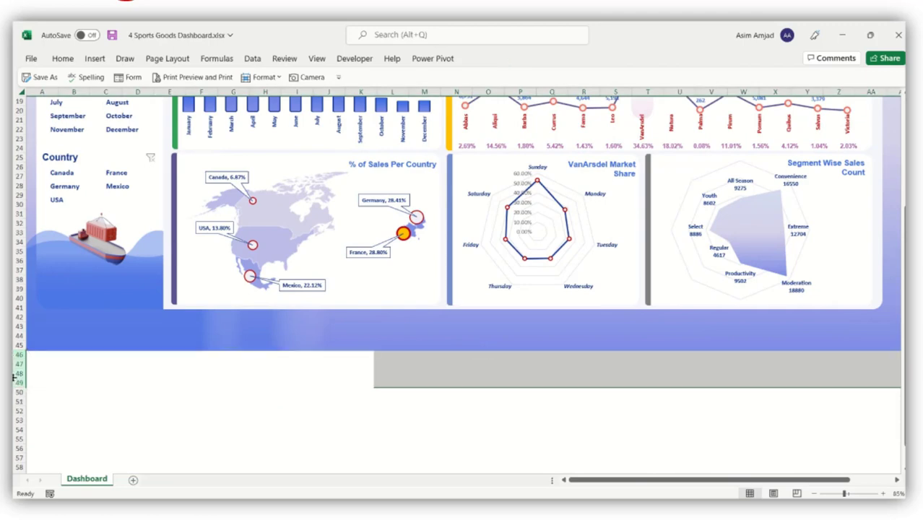
pyautogui.hotkey('ctrl', 'shift', 'Down')
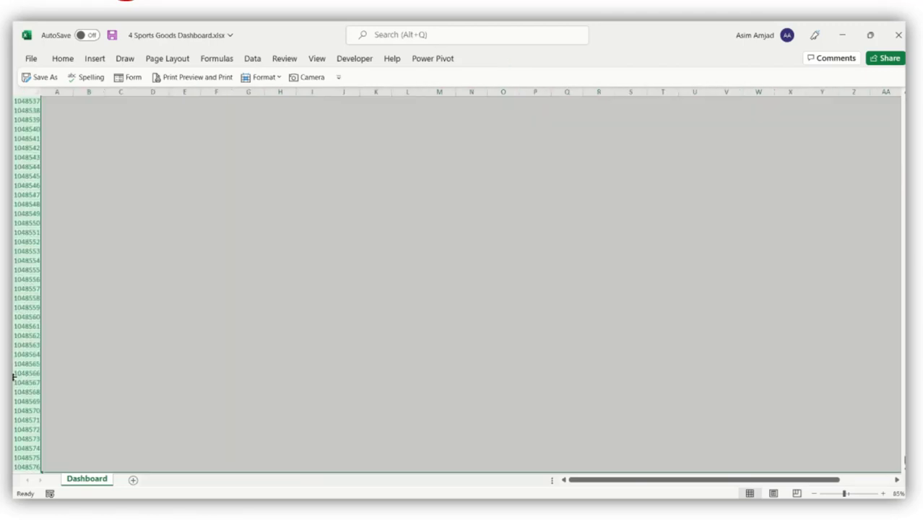
pyautogui.rightClick(15, 375)
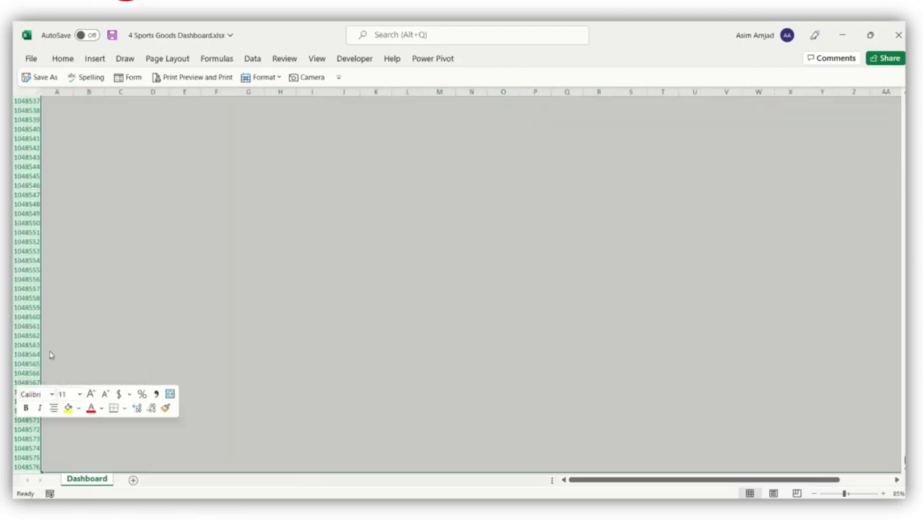
pyautogui.click(46, 350)
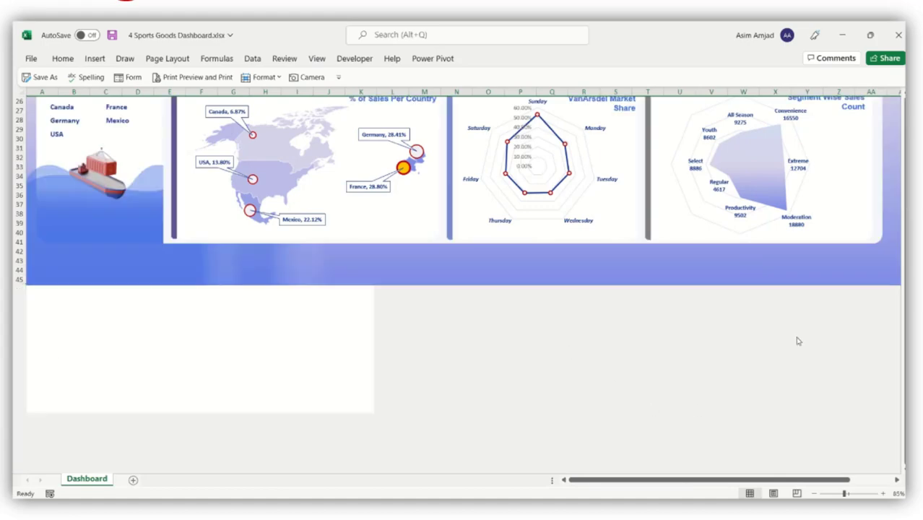
# Hide all columns from AC through XFD beside the dashboard.
pyautogui.scroll(8, 794, 341)
pyautogui.moveTo(760, 477); pyautogui.dragTo(800, 478)
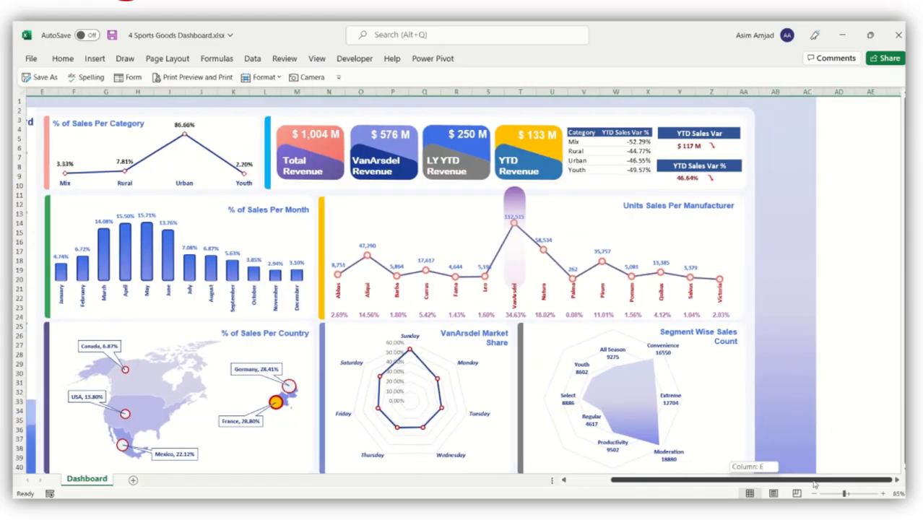
pyautogui.moveTo(823, 91); pyautogui.dragTo(860, 91)
pyautogui.hotkey('ctrl', 'shift', 'Right')
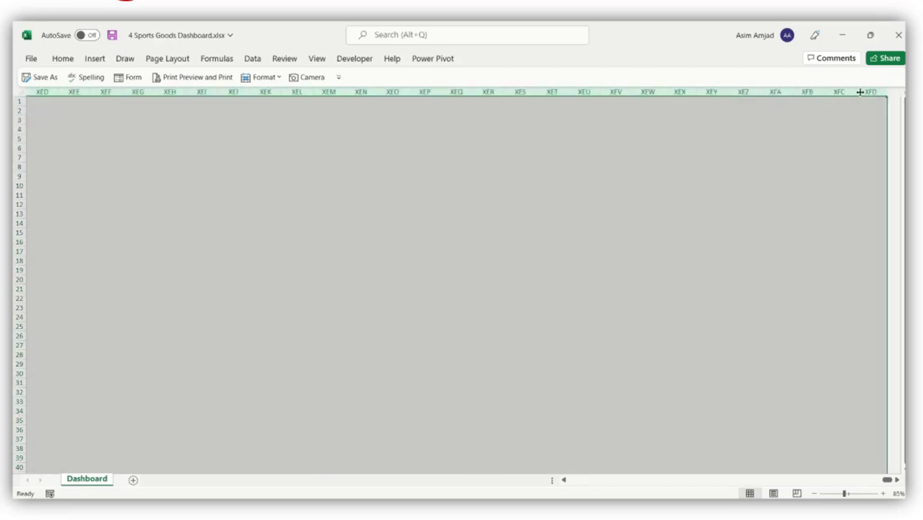
pyautogui.rightClick(848, 93)
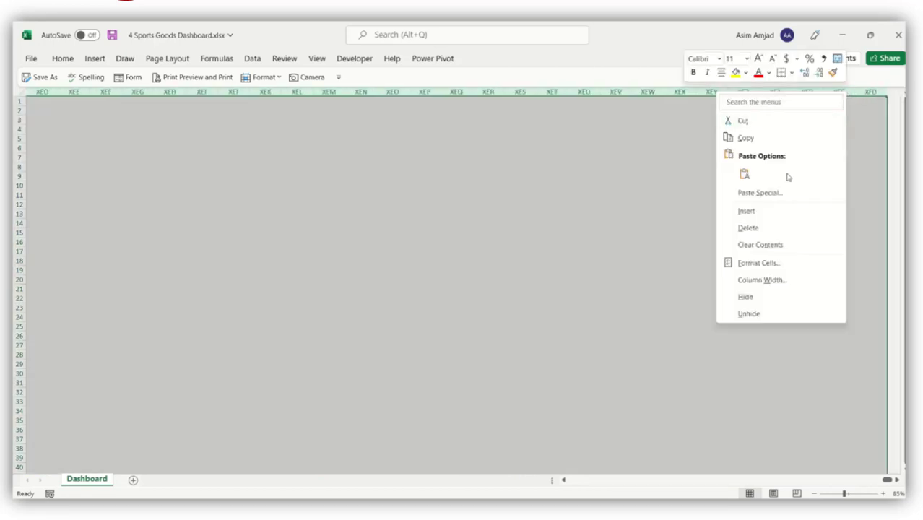
pyautogui.click(762, 298)
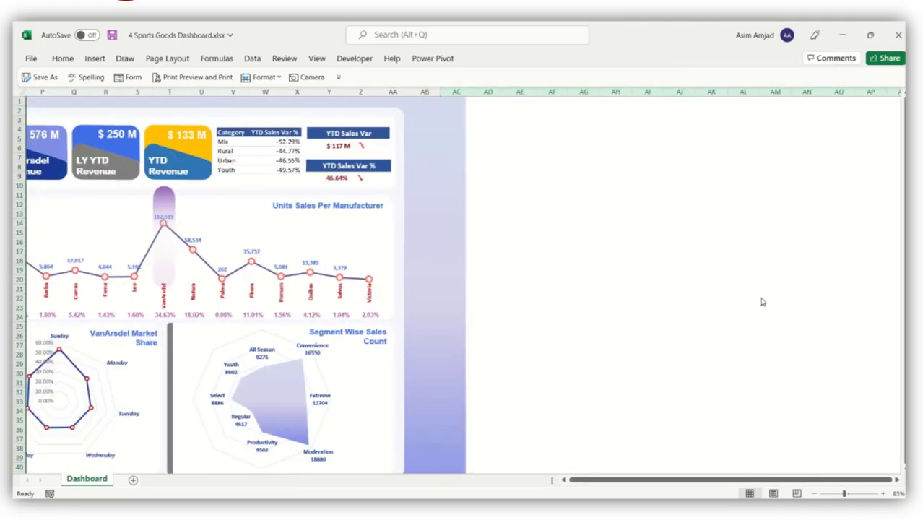
# Turn the row and column headings back off.
pyautogui.moveTo(687, 480); pyautogui.dragTo(635, 483)
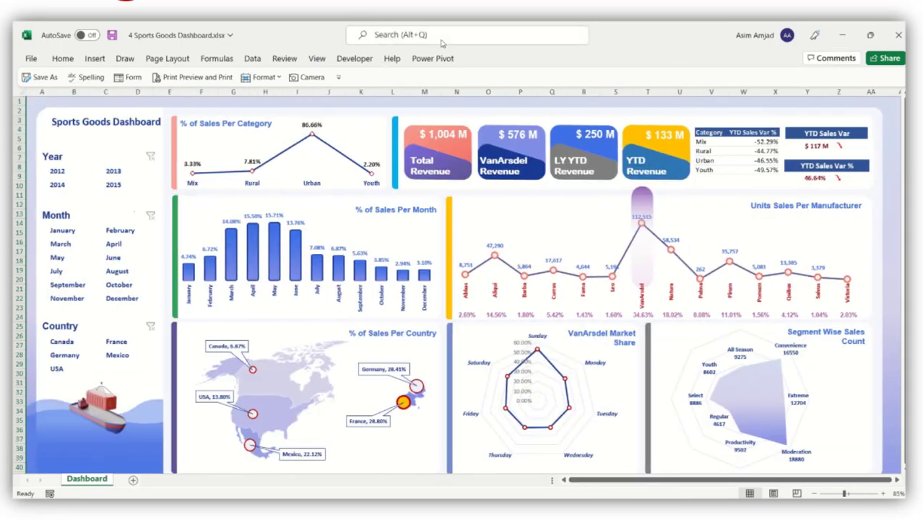
pyautogui.click(318, 60)
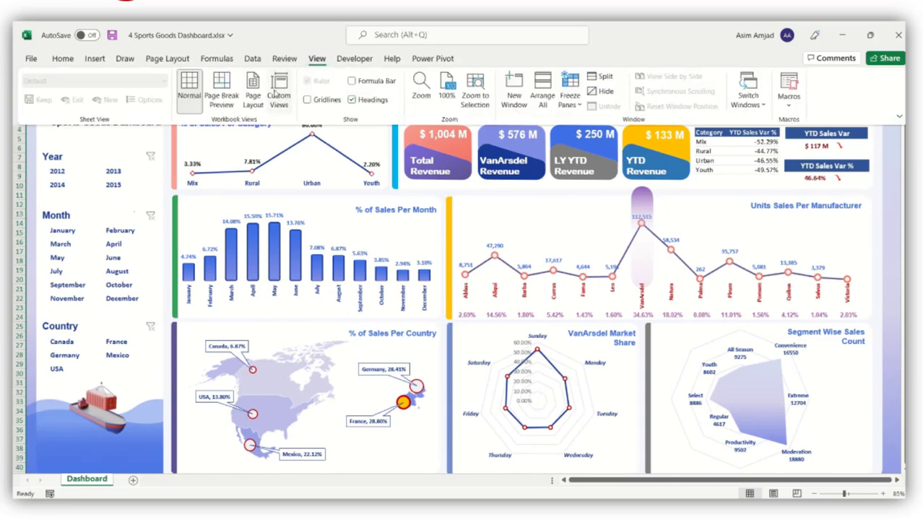
pyautogui.click(352, 101)
pyautogui.click(32, 60)
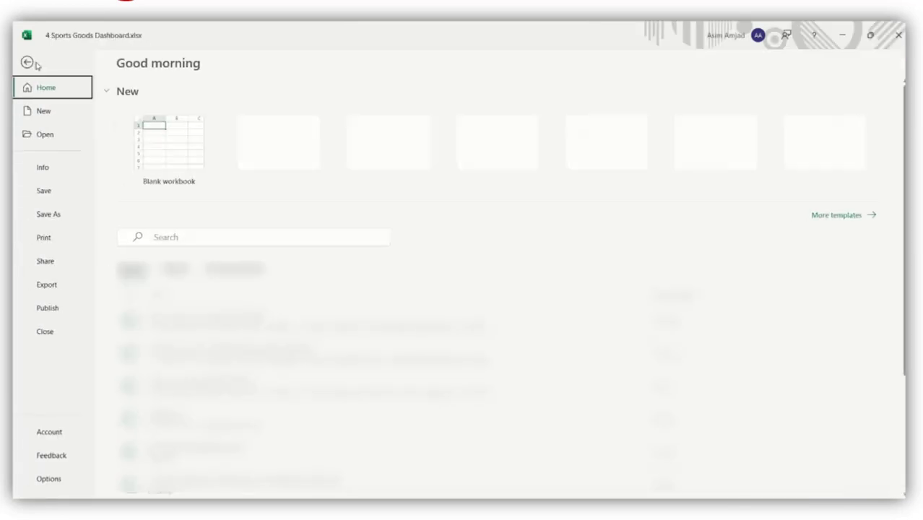
# In Excel Options > Advanced, turn off horizontal and vertical scroll bars and sheet tabs.
pyautogui.click(62, 479)
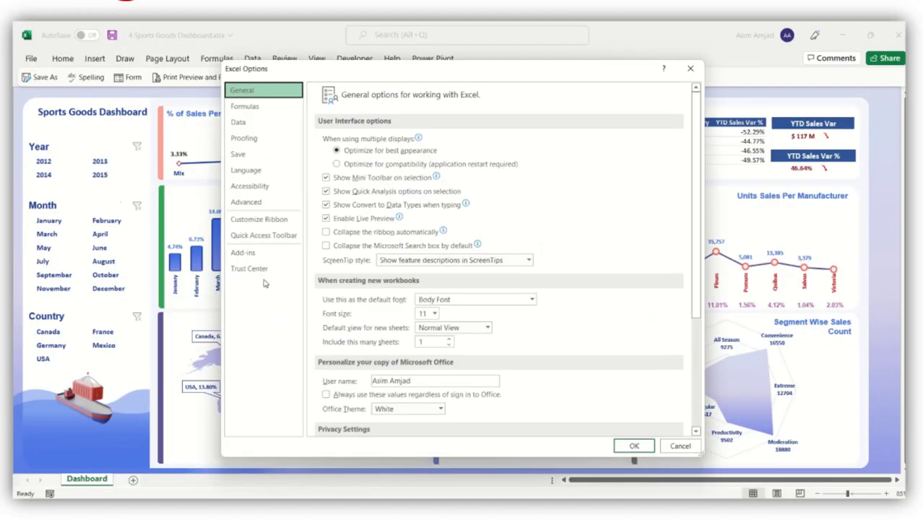
pyautogui.click(269, 201)
pyautogui.scroll(-10, 415, 349)
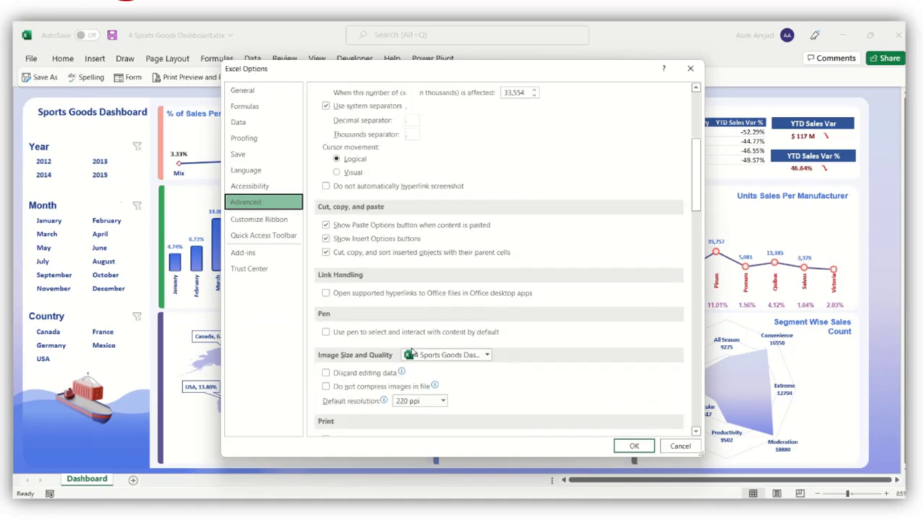
pyautogui.scroll(-8, 401, 348)
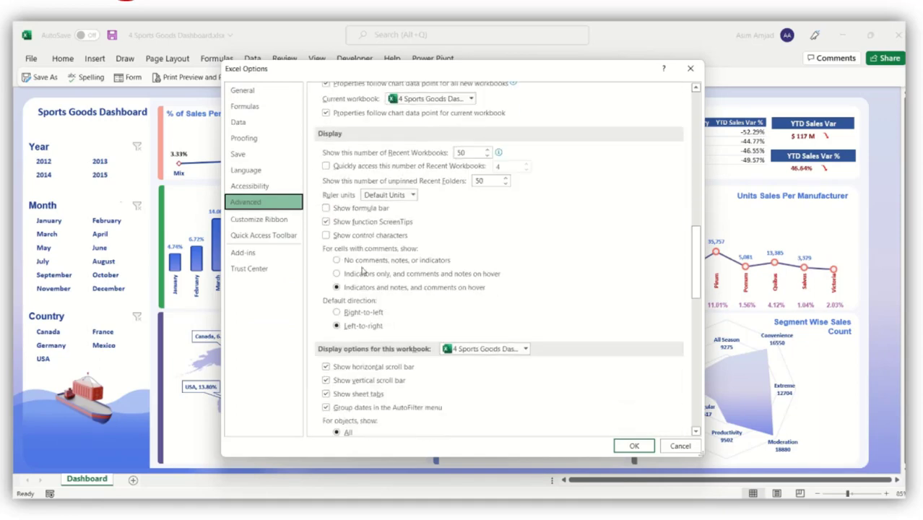
pyautogui.scroll(-3, 363, 272)
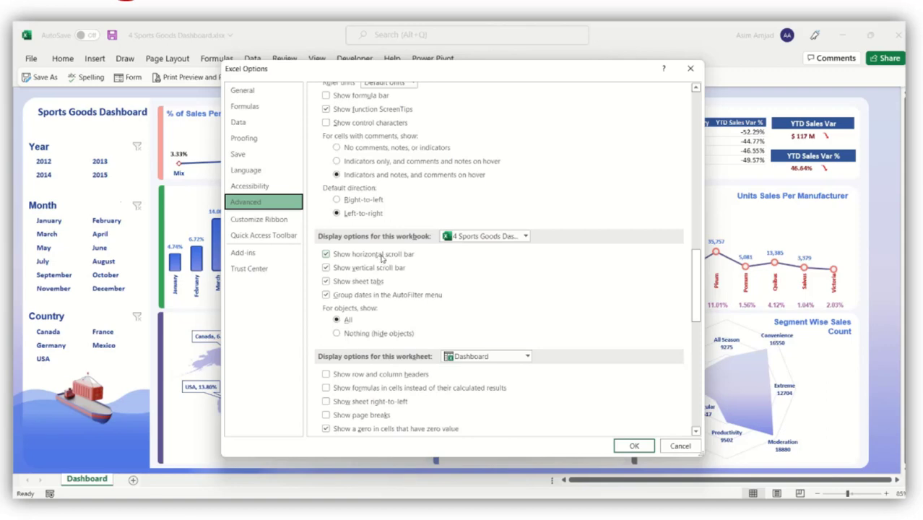
pyautogui.click(382, 257)
pyautogui.click(384, 269)
pyautogui.click(373, 282)
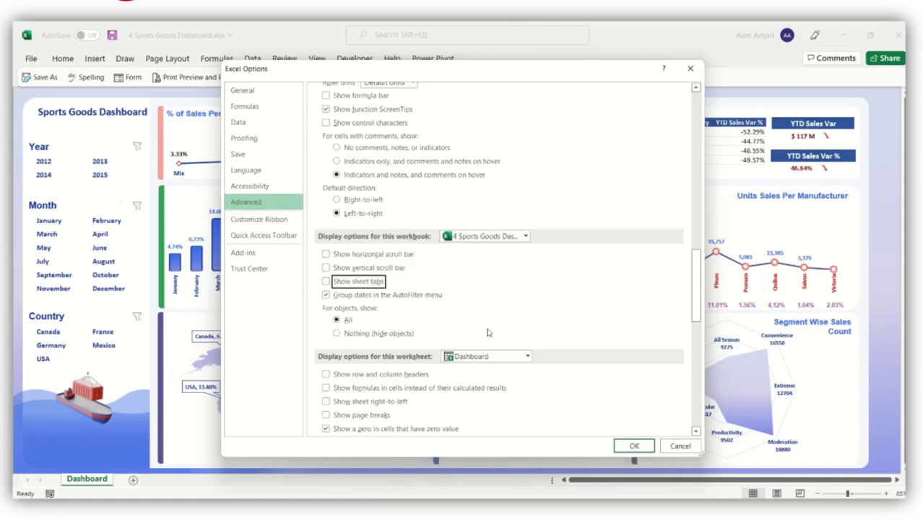
pyautogui.click(626, 446)
pyautogui.click(890, 338)
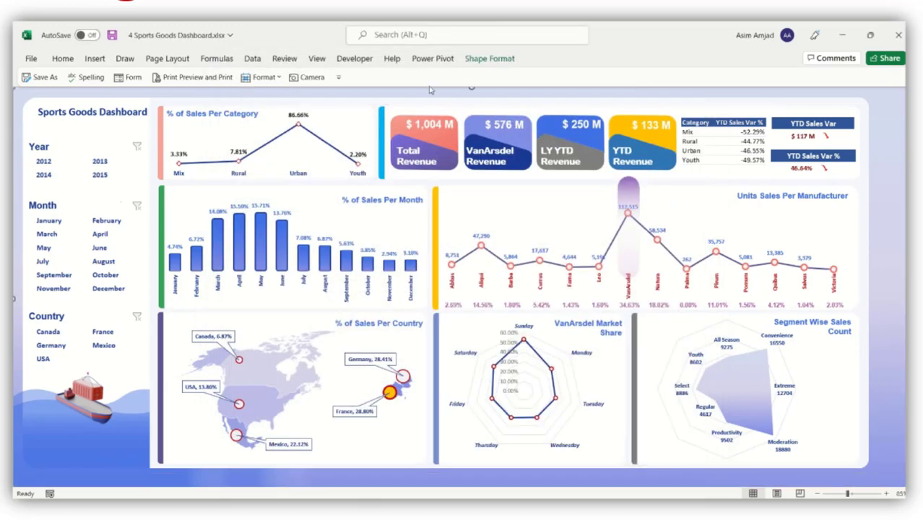
# Protect the Dashboard sheet with a confirmed password, then filter the Year slicer to 2013.
pyautogui.click(284, 61)
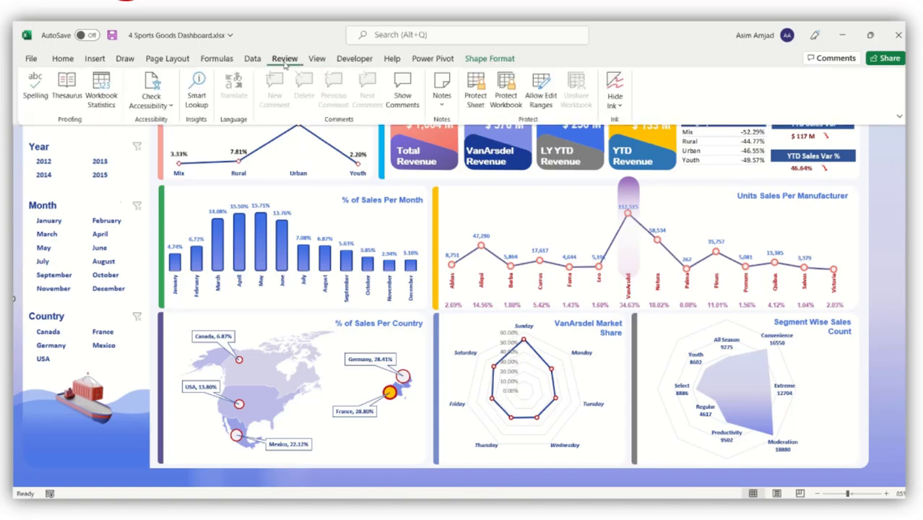
pyautogui.click(476, 91)
pyautogui.click(363, 201)
pyautogui.write('1234')
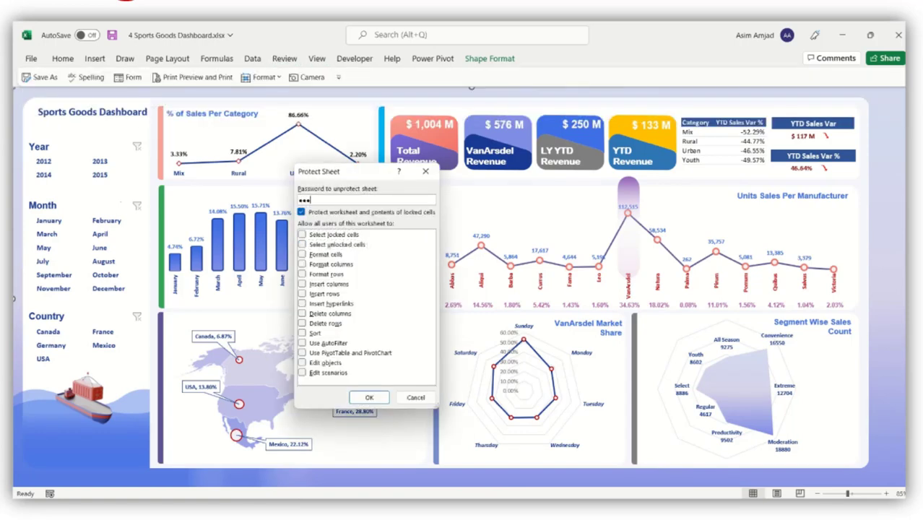
pyautogui.click(369, 397)
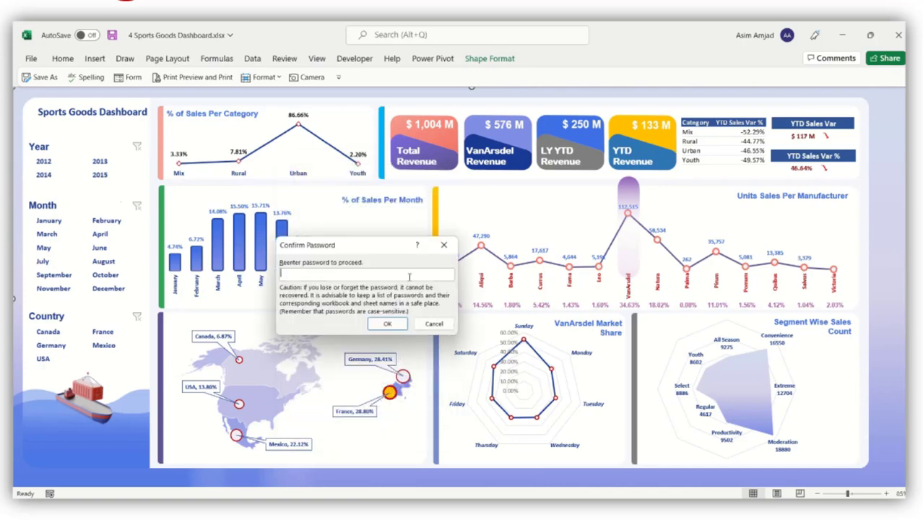
pyautogui.write('1234')
pyautogui.click(401, 327)
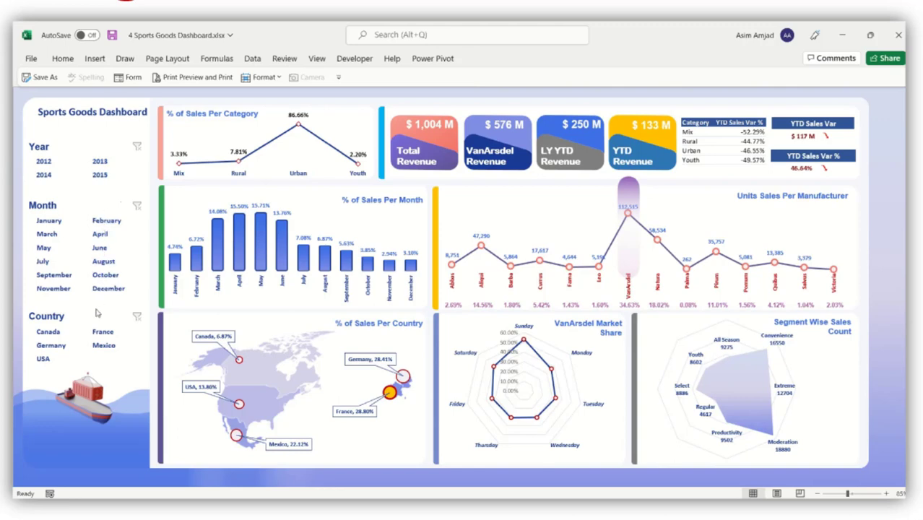
pyautogui.click(99, 161)
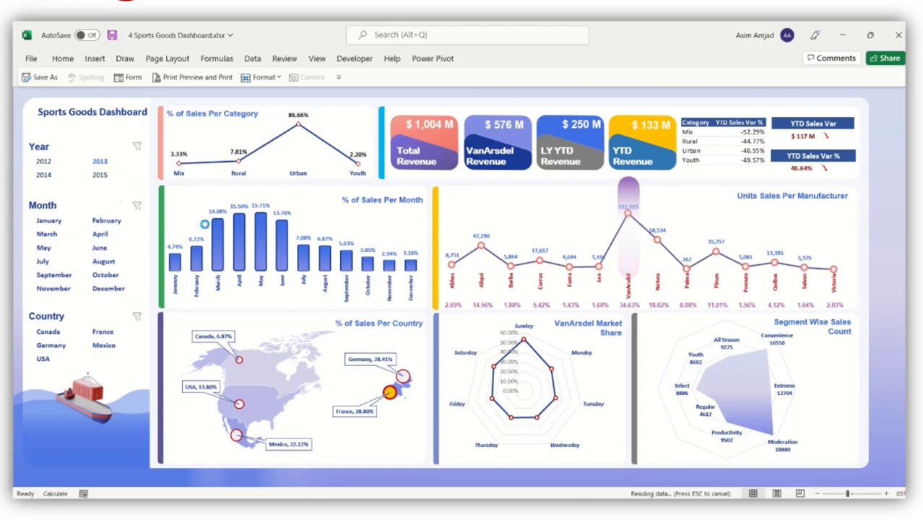